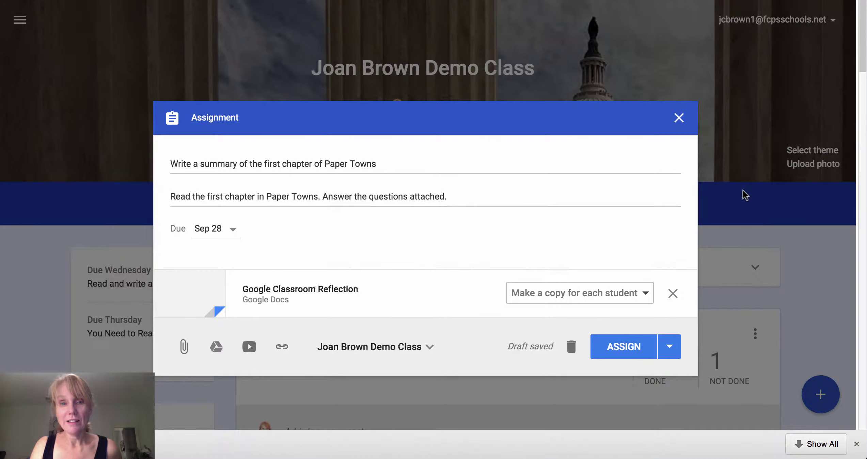
# Set the Paper Towns summary assignment's due date to Sep 28, 2015 and assign it to the class.
pyautogui.click(235, 231)
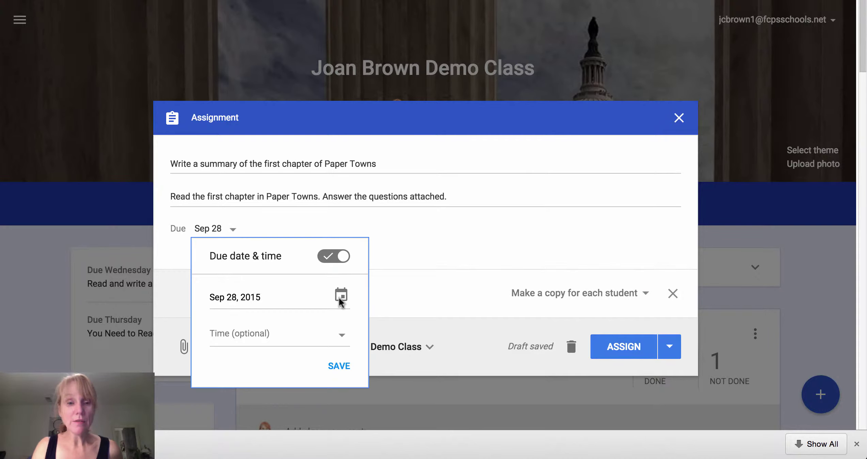
pyautogui.click(341, 295)
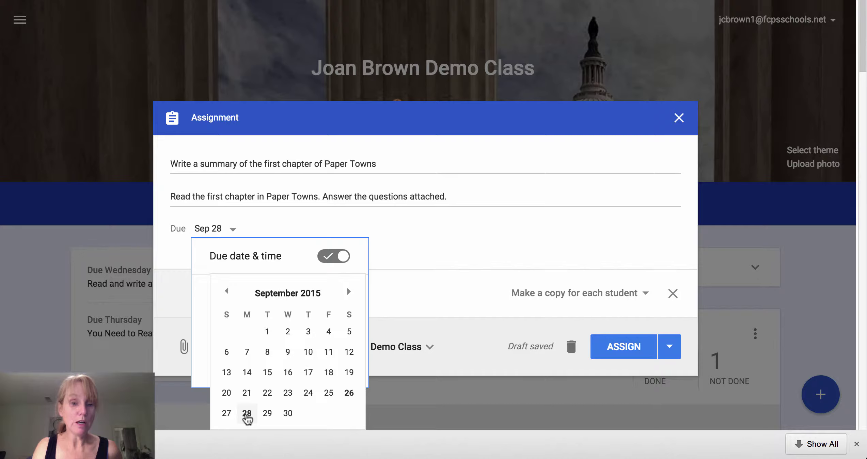
pyautogui.click(246, 414)
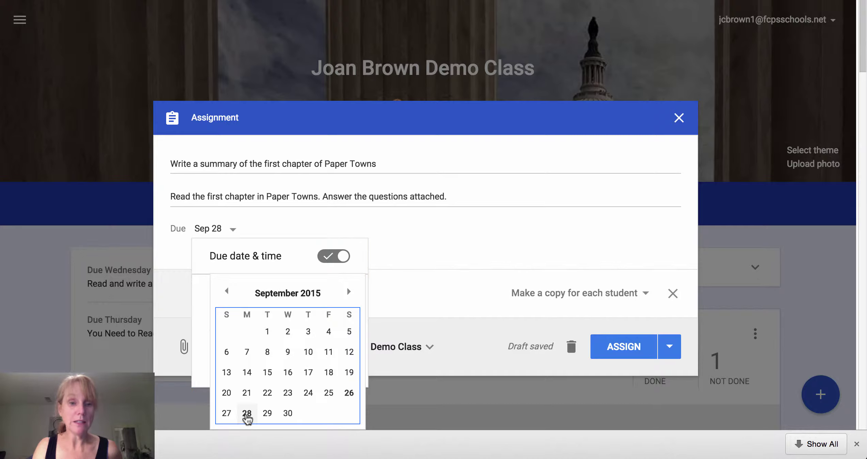
pyautogui.click(422, 254)
pyautogui.click(605, 349)
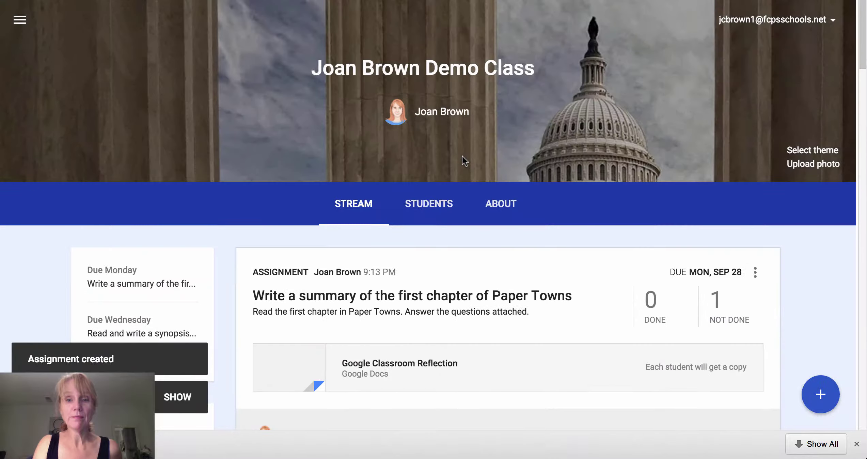
# View the class calendar in Classroom for Sep 27 – Oct 3, 2015, and open the Paper Towns assignment from it.
pyautogui.click(501, 207)
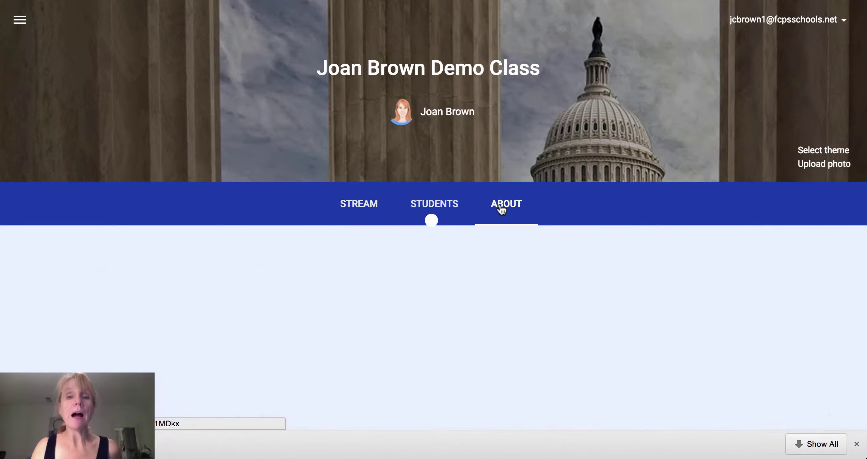
pyautogui.scroll(-5, 554, 281)
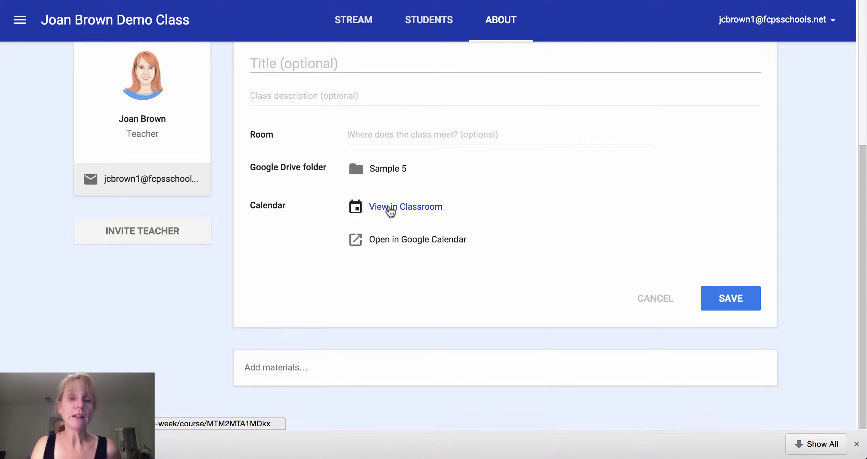
pyautogui.click(390, 208)
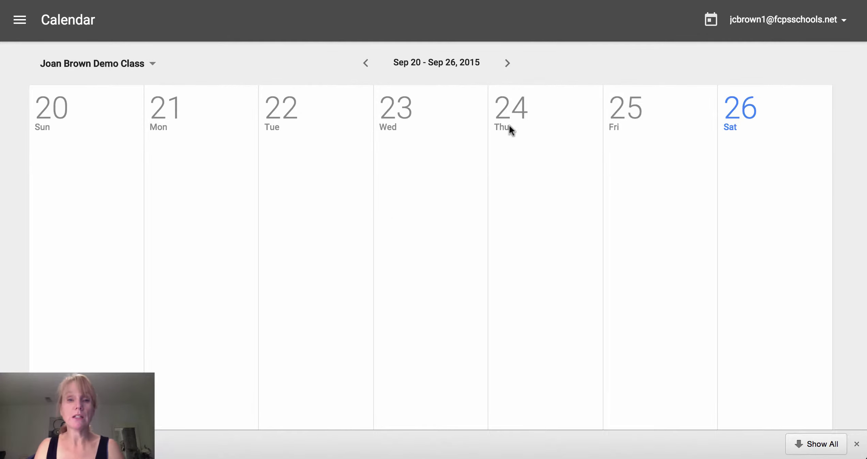
pyautogui.click(508, 63)
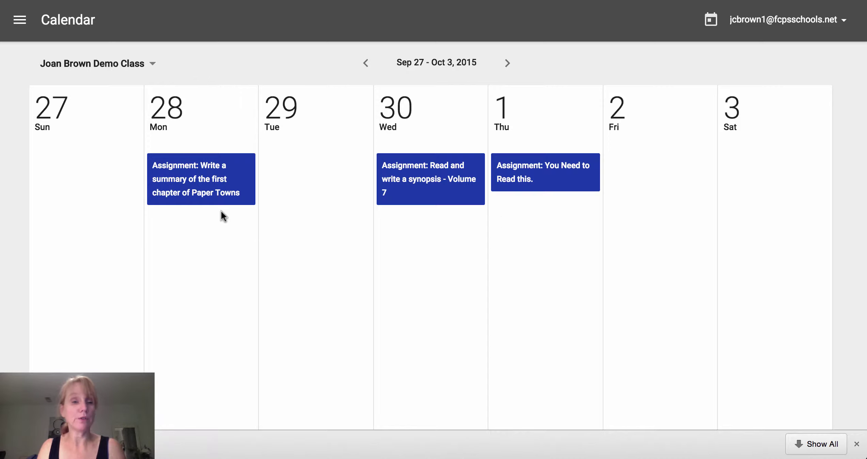
pyautogui.click(201, 197)
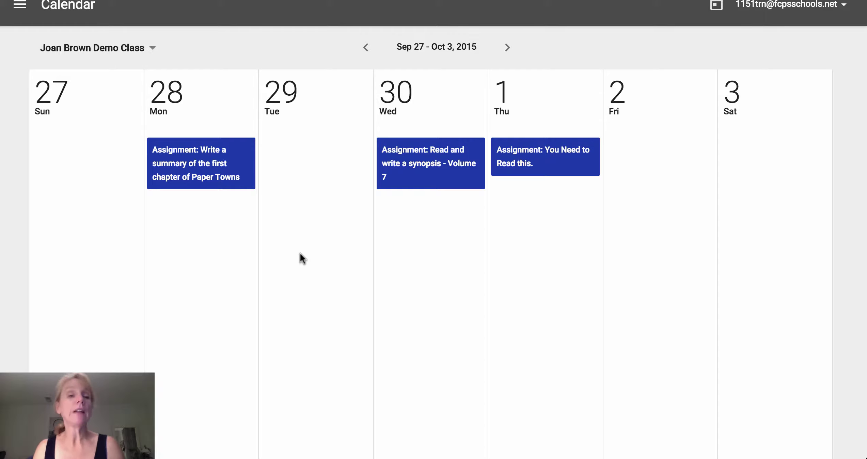
pyautogui.click(207, 177)
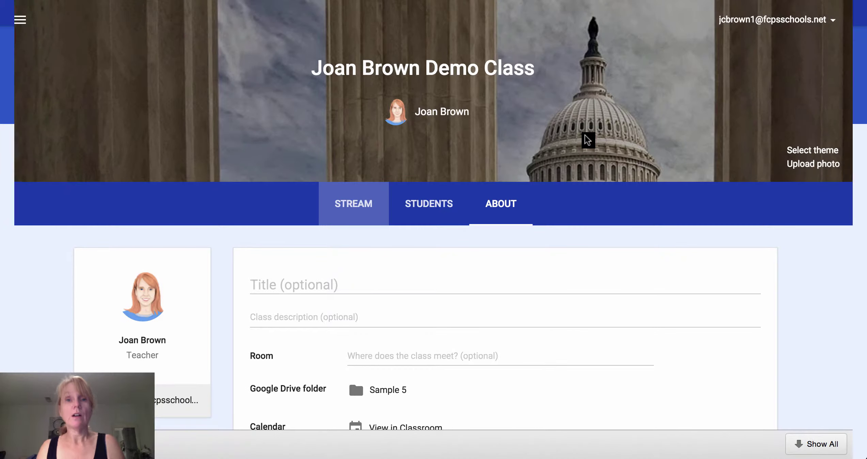
# Open the class calendar in Google Calendar from the class's About page.
pyautogui.scroll(-4, 648, 283)
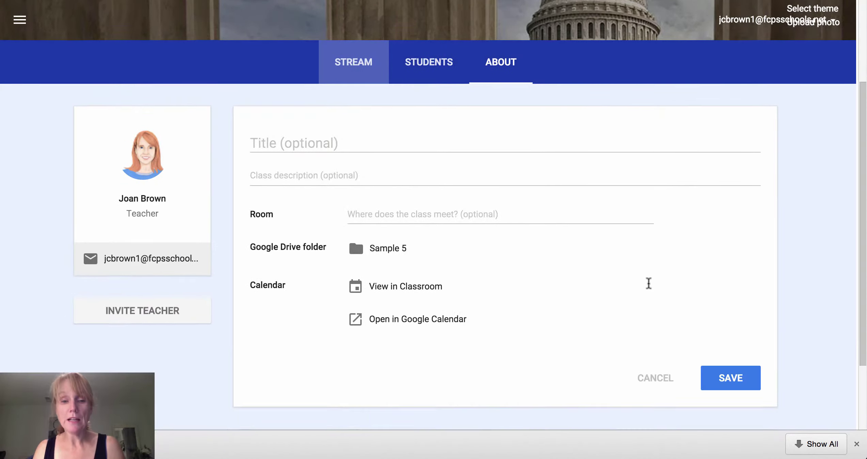
pyautogui.scroll(-2, 648, 283)
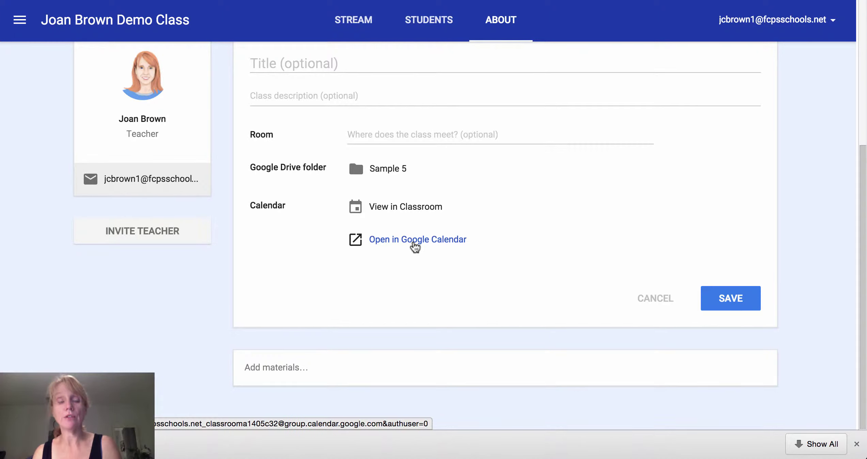
pyautogui.click(414, 243)
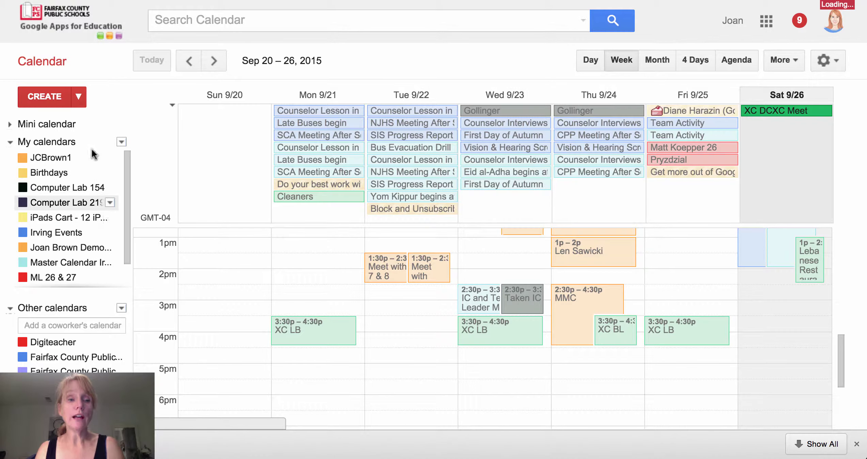
# Recolour the demo class calendar under My calendars to red, and change it to blue.
pyautogui.moveTo(128, 176); pyautogui.dragTo(128, 211)
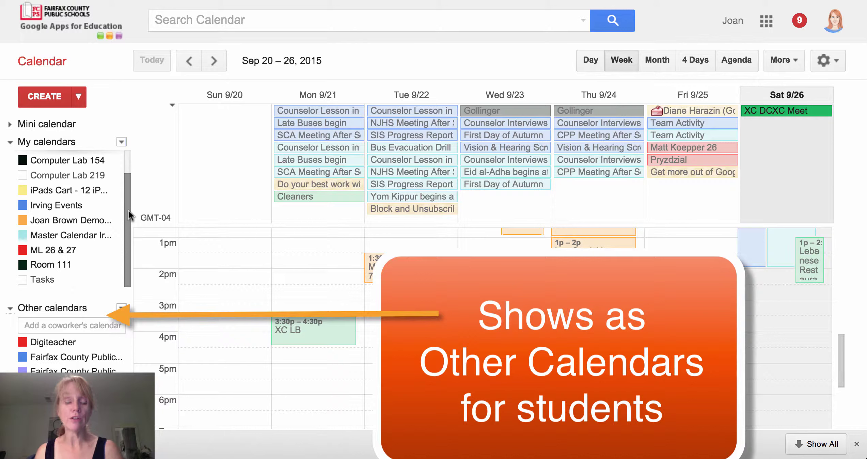
pyautogui.click(110, 220)
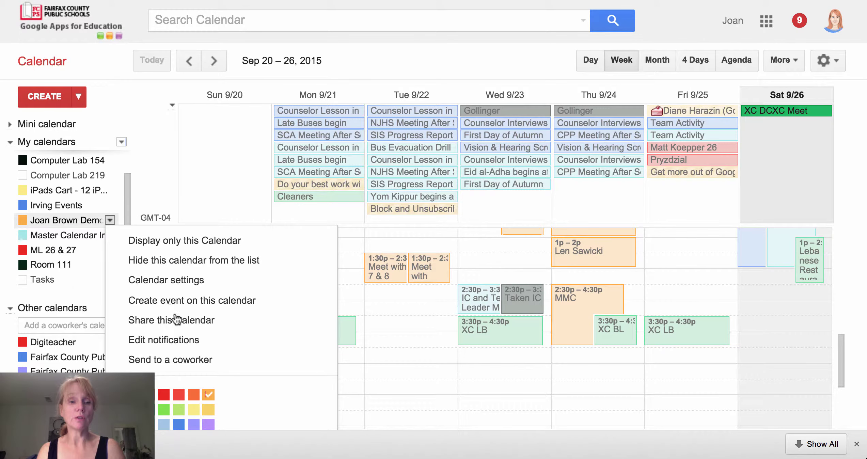
pyautogui.click(164, 395)
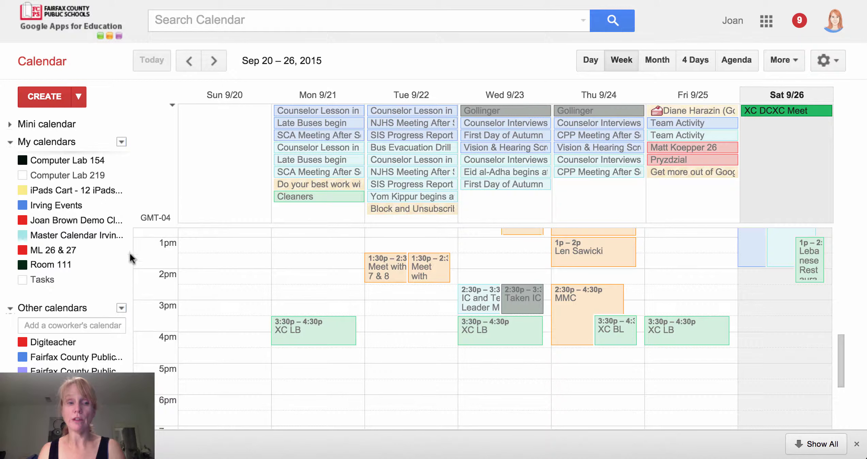
pyautogui.click(109, 220)
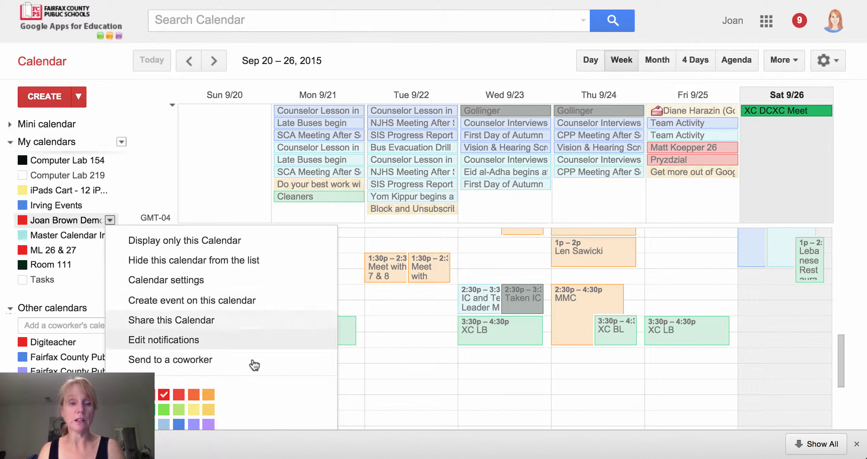
pyautogui.click(179, 424)
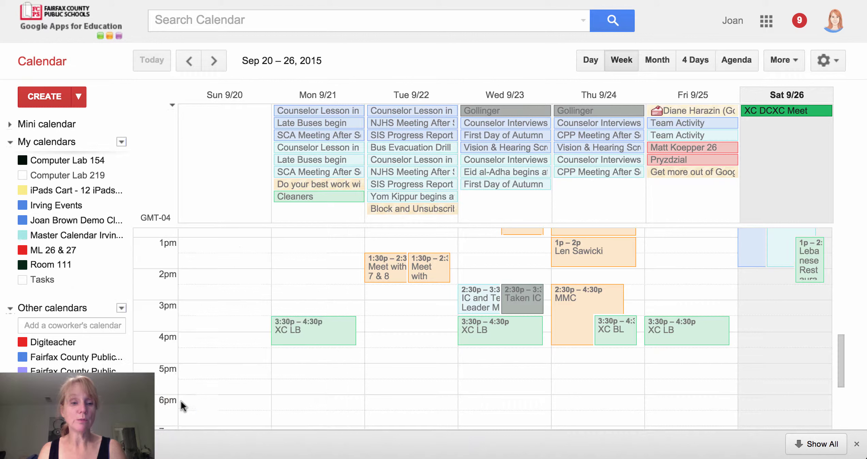
# Check the demo class calendar's sharing settings, and copy its HTML calendar address from the calendar details.
pyautogui.click(110, 220)
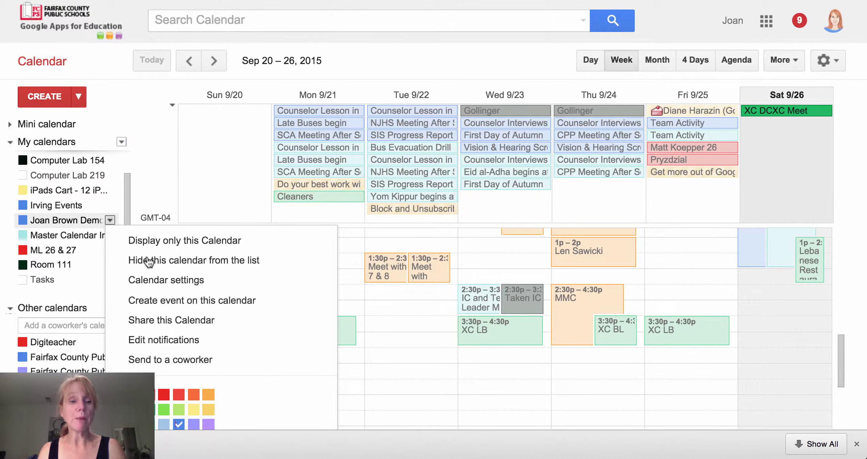
pyautogui.click(163, 320)
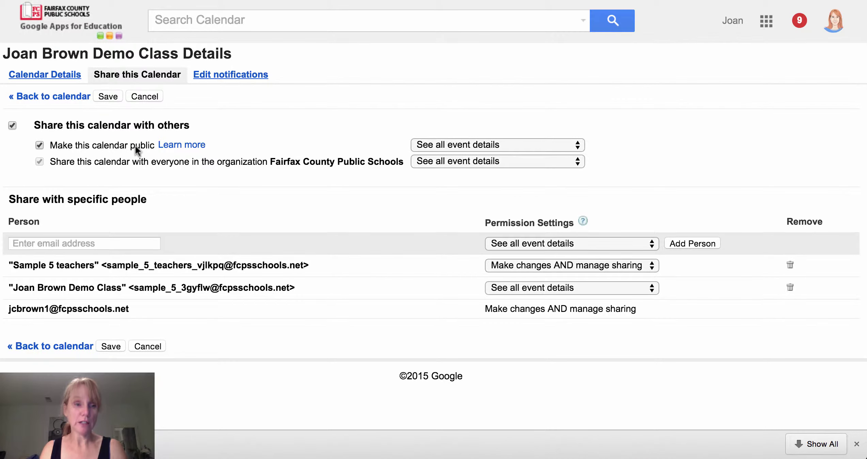
pyautogui.click(58, 78)
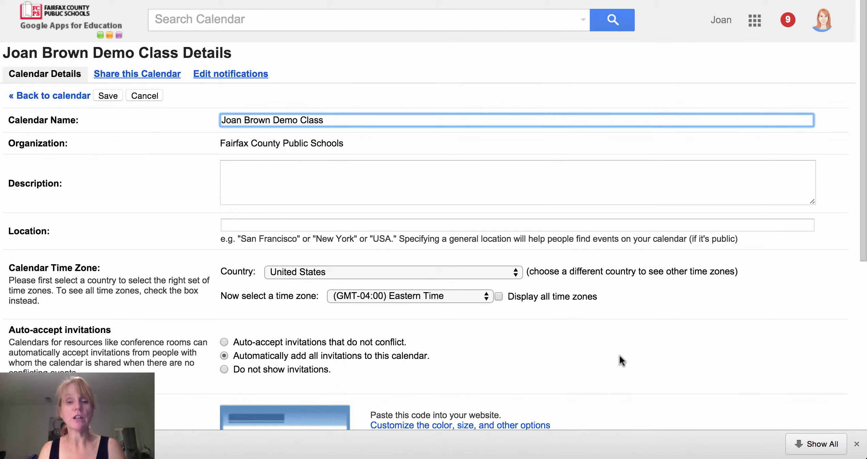
pyautogui.scroll(-8, 619, 355)
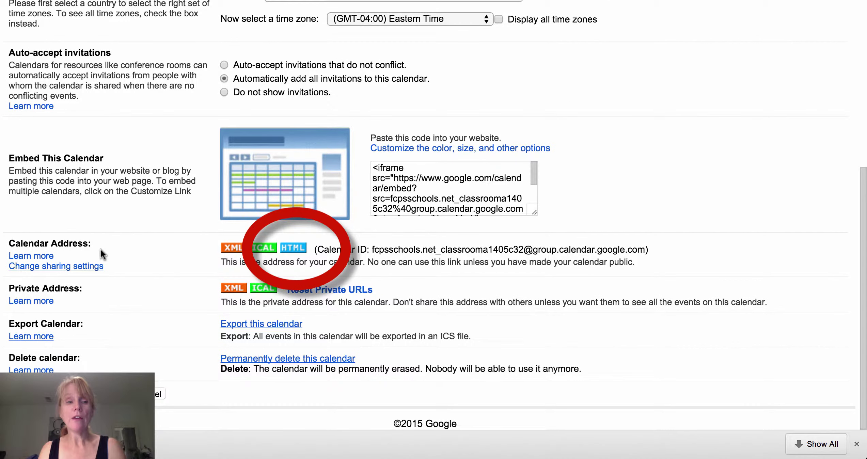
pyautogui.click(300, 249)
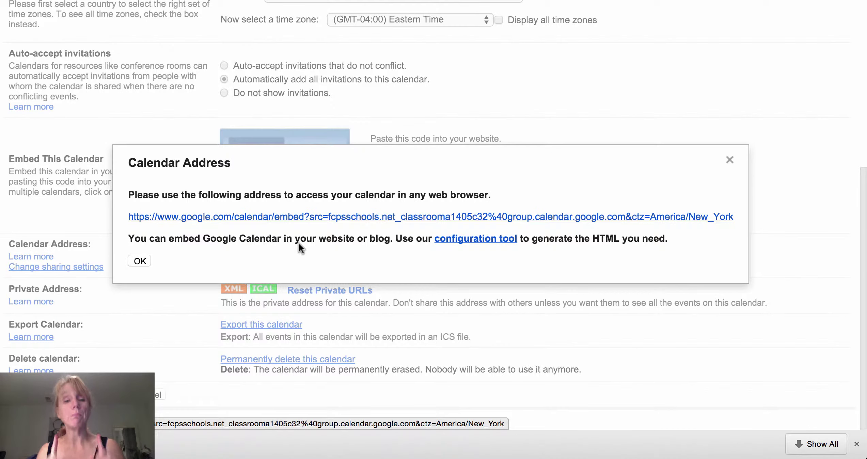
pyautogui.tripleClick(317, 218)
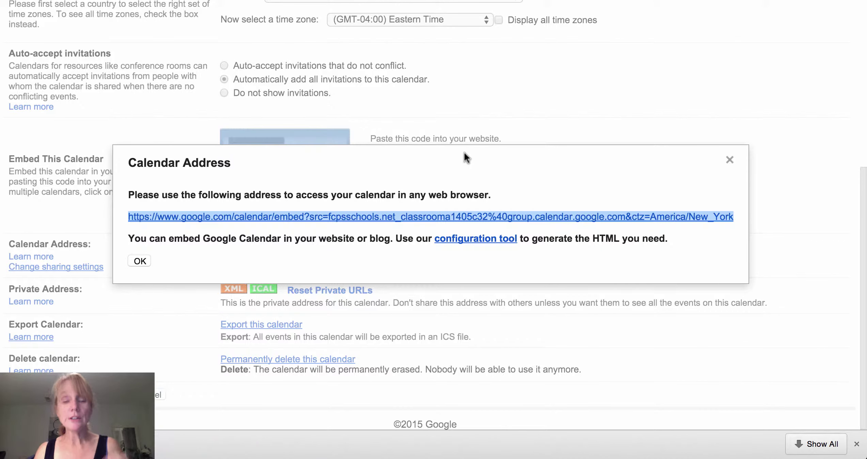
pyautogui.moveTo(737, 218); pyautogui.dragTo(126, 215)
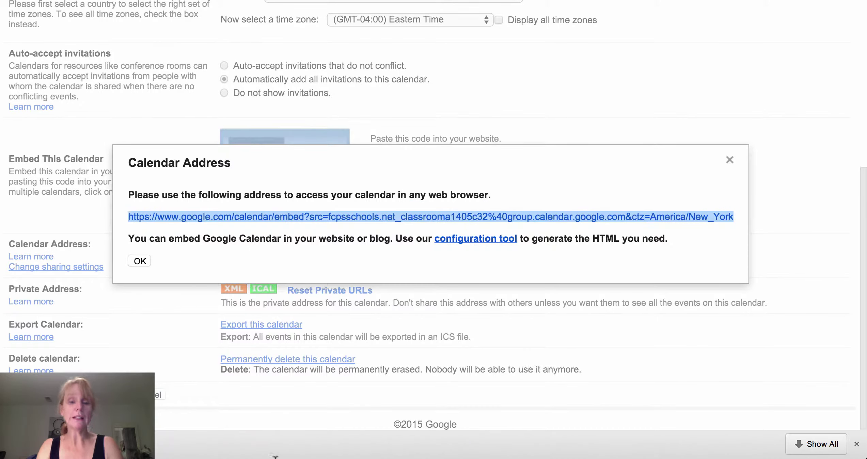
# Switch to Safari and load the copied calendar address.
pyautogui.moveTo(272, 458)
pyautogui.click(204, 443)
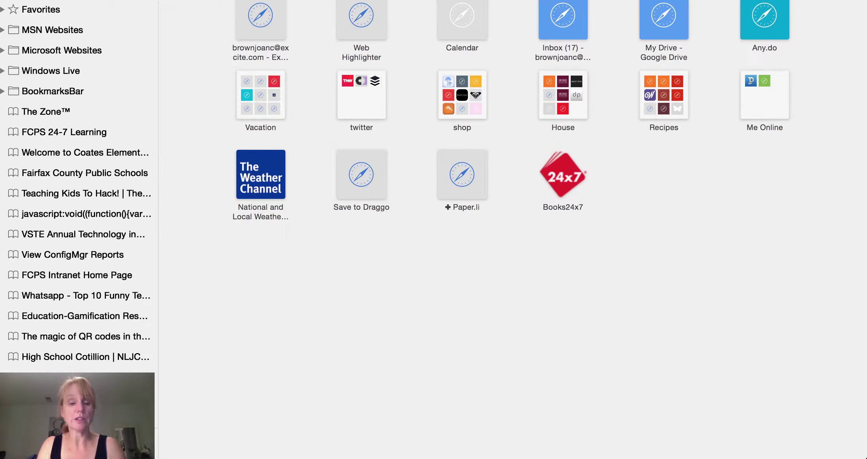
pyautogui.press('Return')
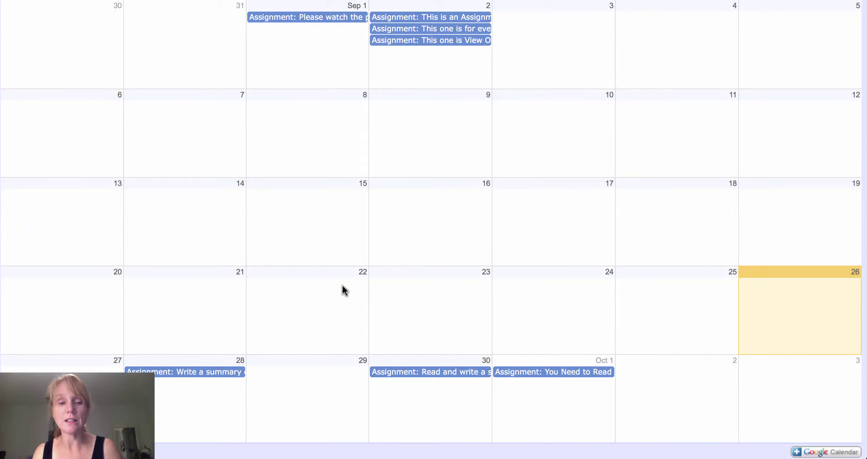
# Open the details of the Sep 28 Paper Towns assignment in the public calendar and follow its Classroom link.
pyautogui.click(220, 376)
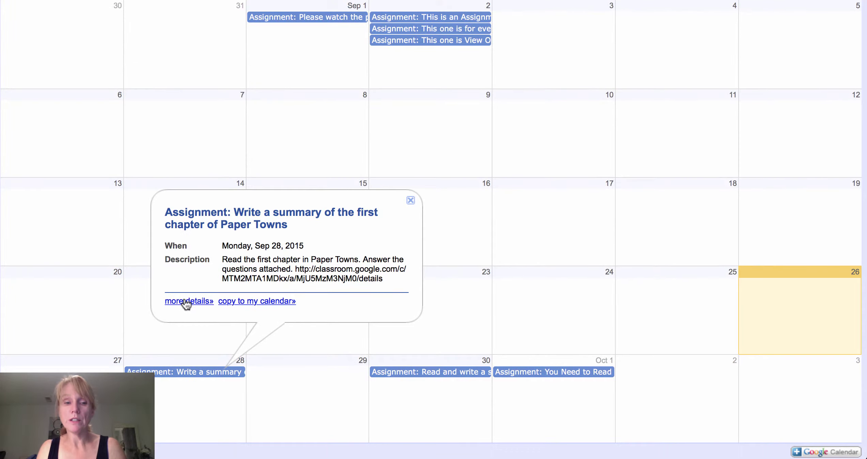
pyautogui.click(185, 302)
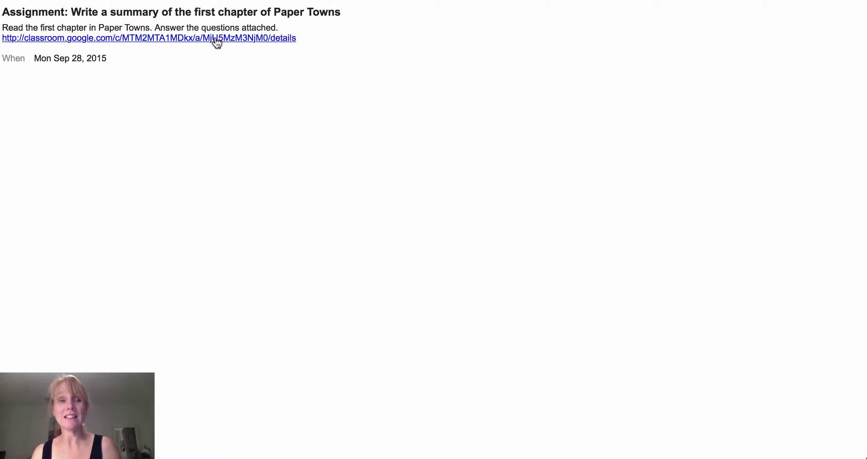
pyautogui.click(215, 38)
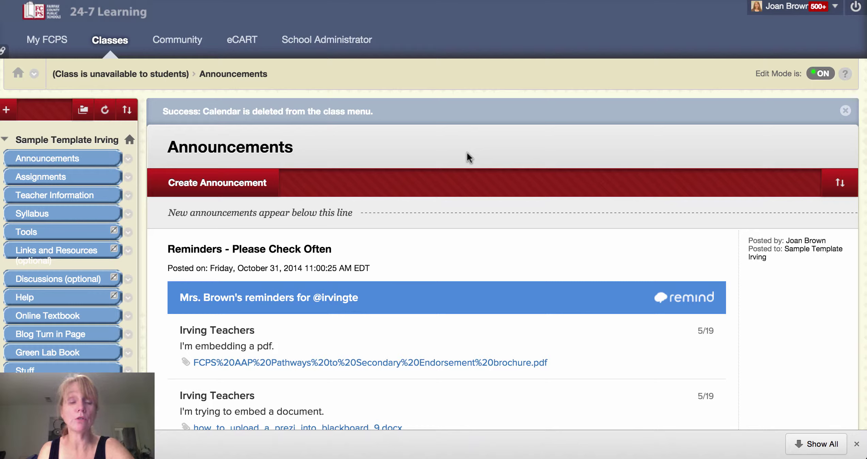
# Add a blank page named Calendar to the class menu and make it available to users.
pyautogui.click(8, 116)
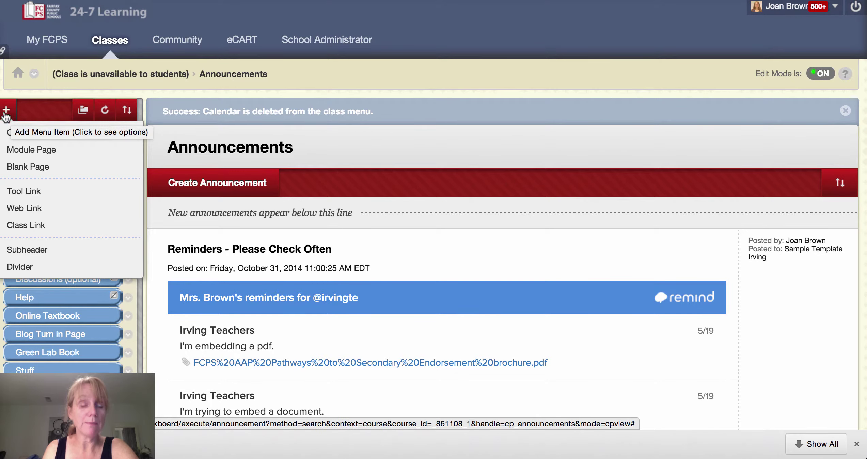
pyautogui.click(40, 172)
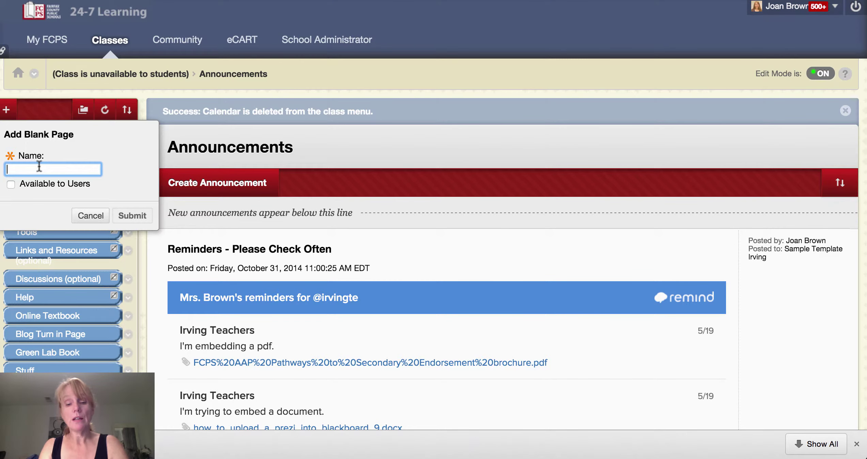
pyautogui.write('Calendar')
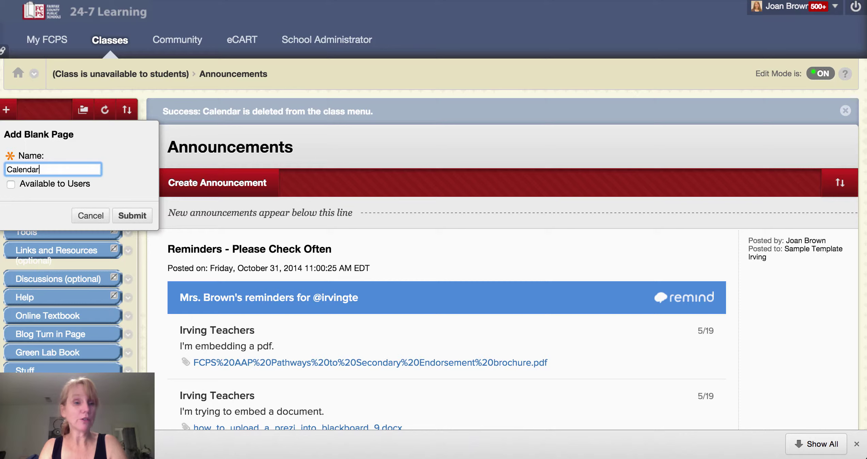
pyautogui.click(10, 184)
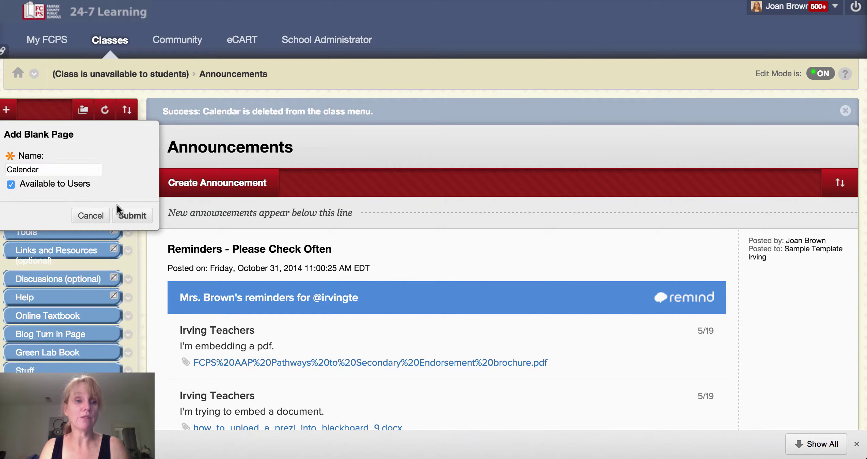
pyautogui.click(126, 218)
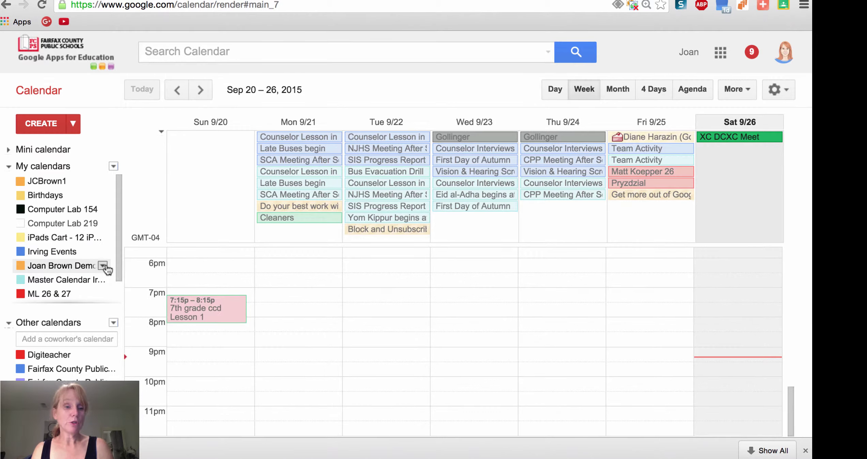
# Copy the full iframe embed code from the demo class calendar's settings in Google Calendar.
pyautogui.click(103, 266)
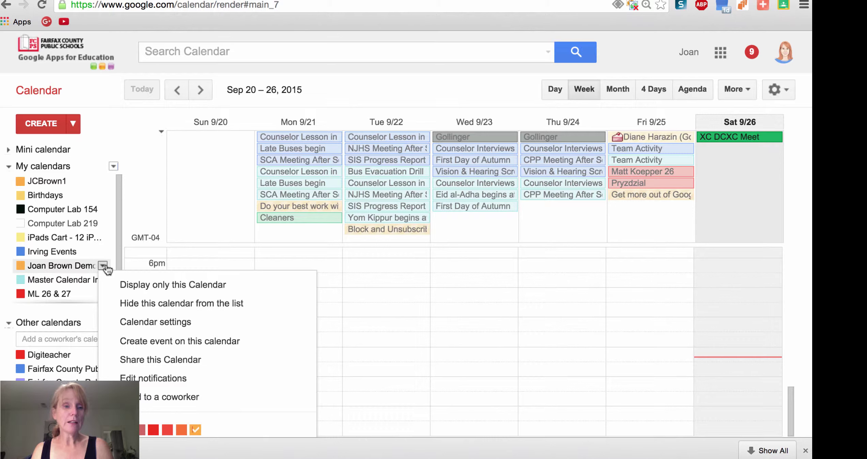
pyautogui.click(156, 323)
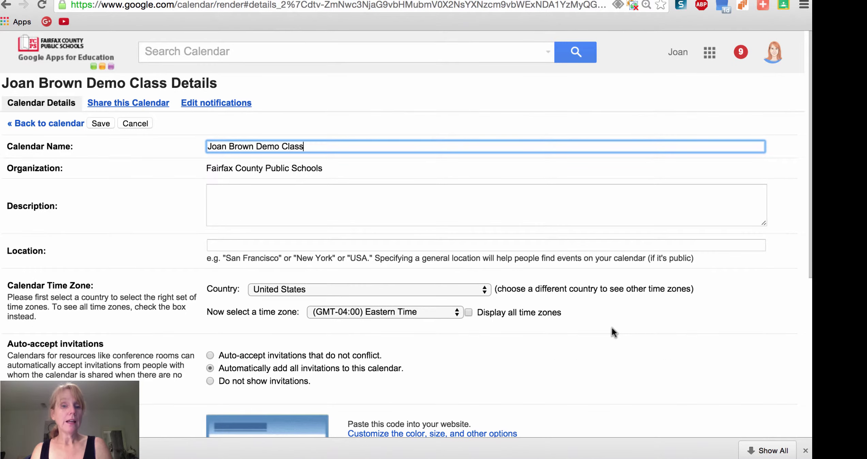
pyautogui.scroll(-2, 612, 328)
pyautogui.scroll(-5, 612, 328)
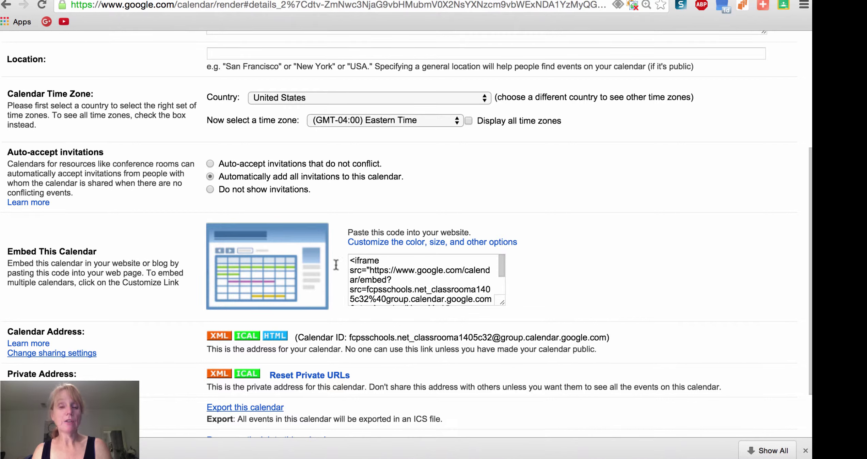
pyautogui.moveTo(352, 256); pyautogui.dragTo(431, 272)
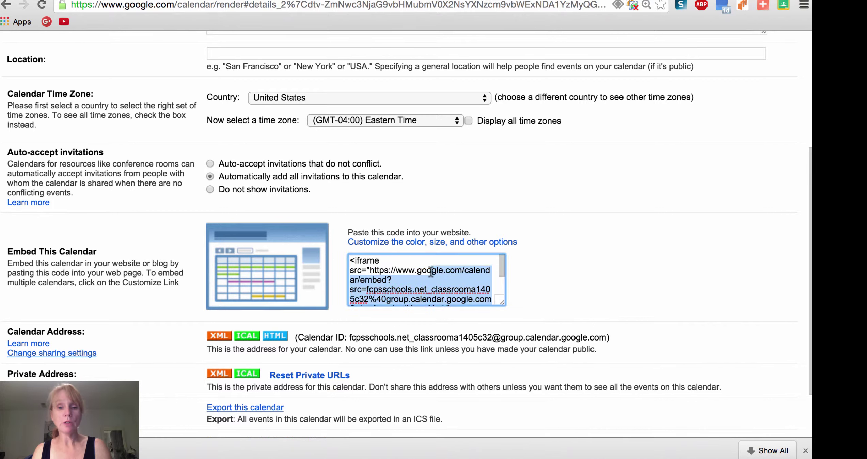
pyautogui.click(351, 259)
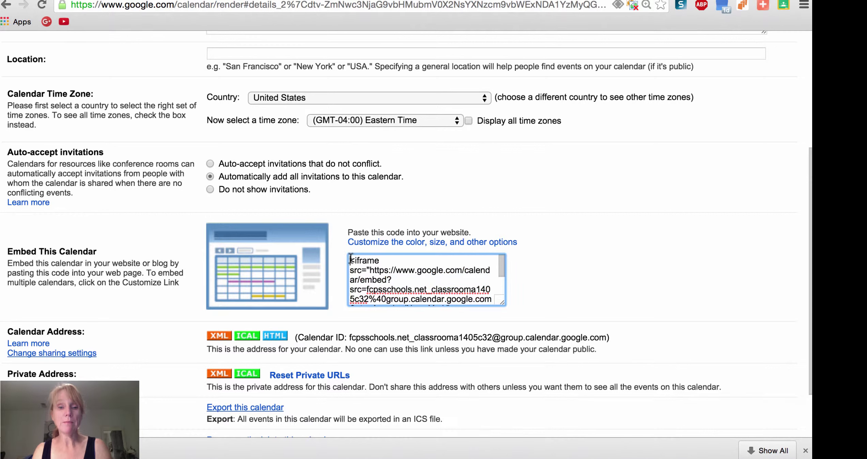
pyautogui.moveTo(351, 259); pyautogui.dragTo(501, 332)
pyautogui.press('super+c')
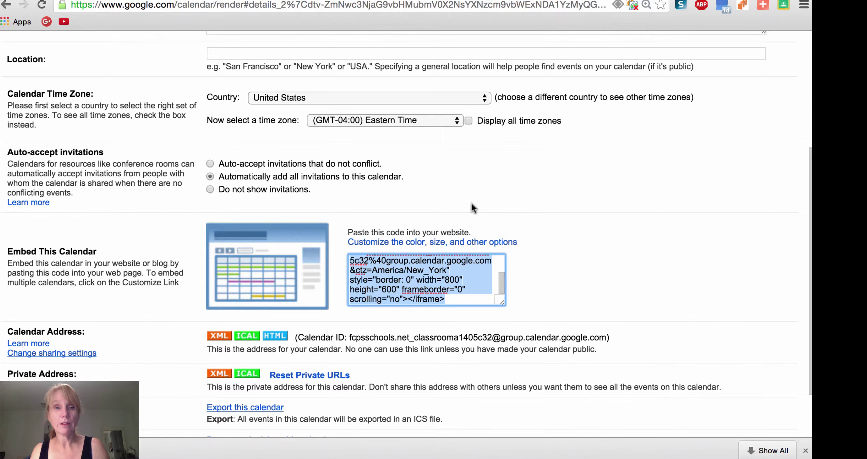
# Insert the copied calendar embed code as HTML into the Blackboard Calendar page's content and submit the page.
pyautogui.click(374, 1)
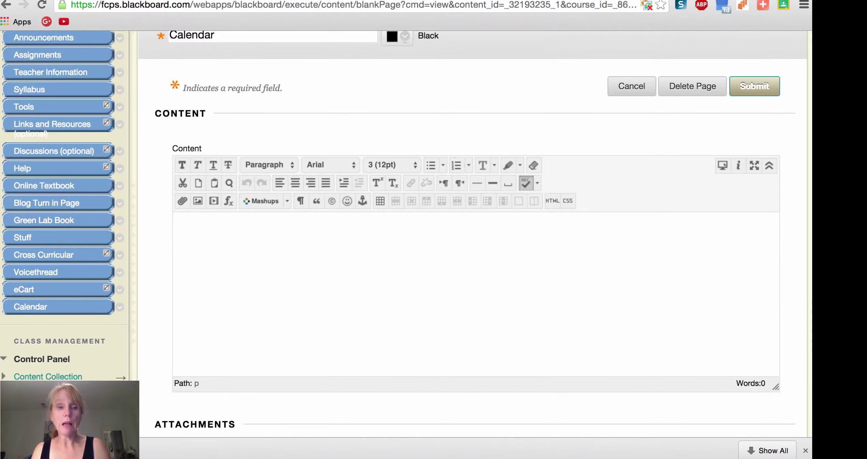
pyautogui.click(272, 224)
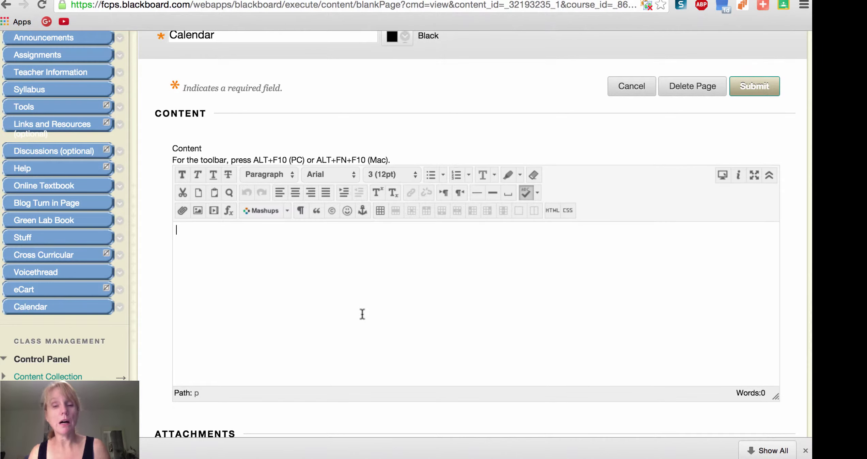
pyautogui.click(552, 211)
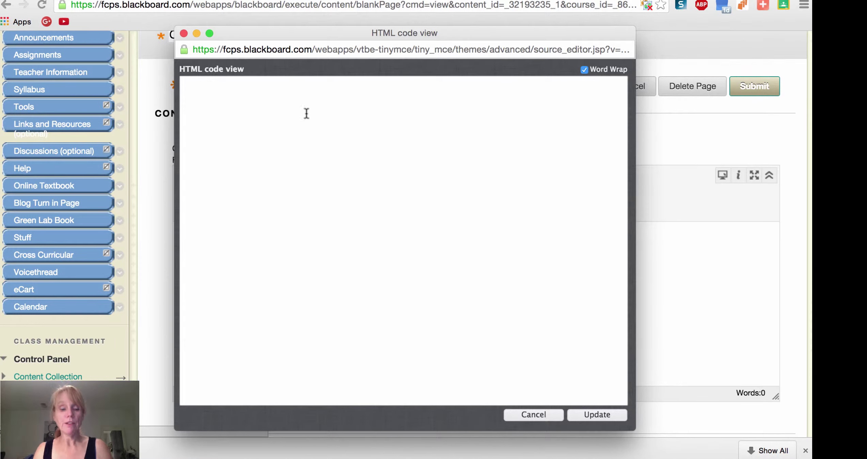
pyautogui.press('super+v')
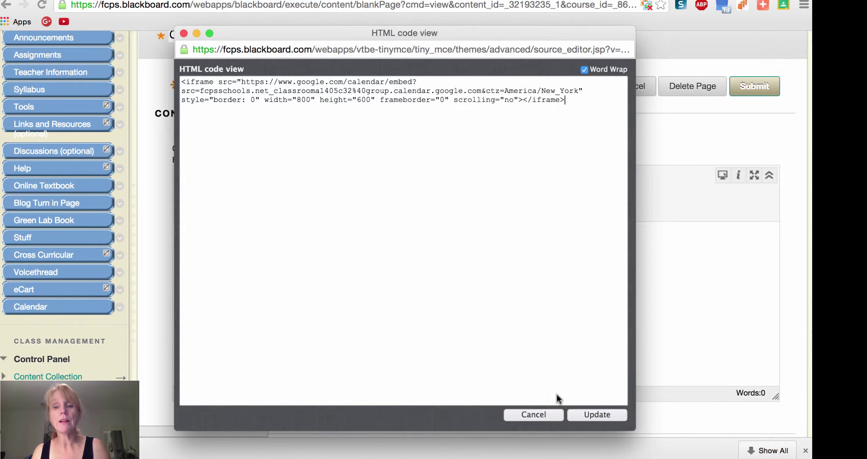
pyautogui.click(592, 415)
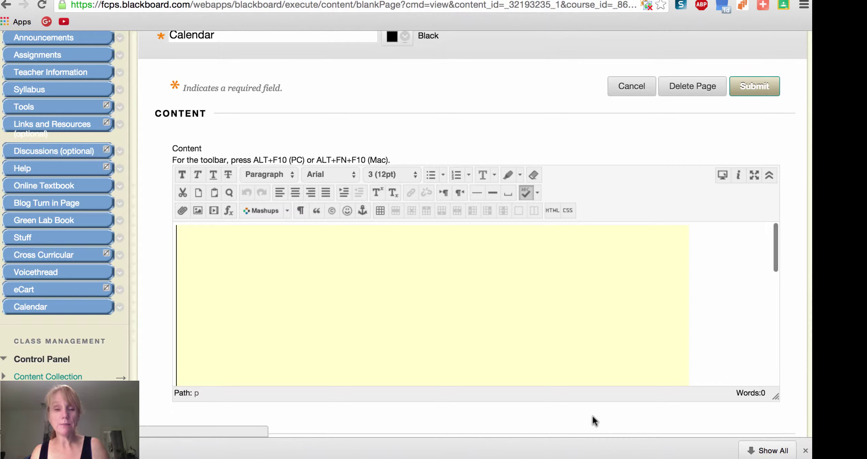
pyautogui.click(754, 88)
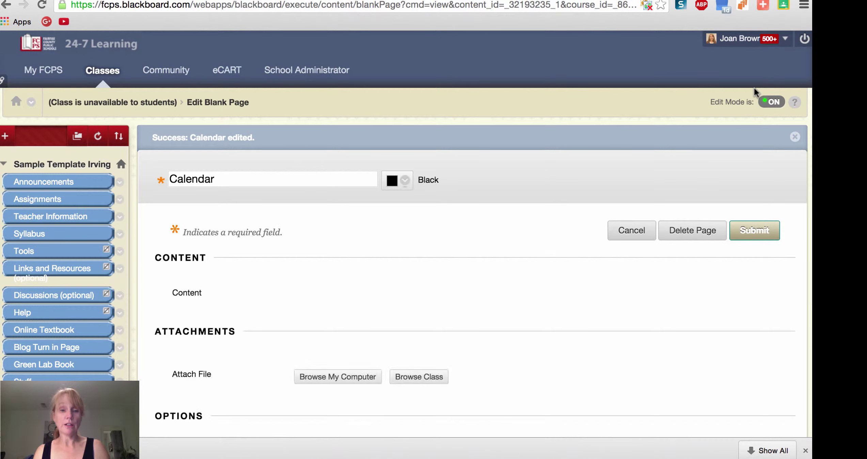
# Turn off edit mode and check the details of the Sep 28 Paper Towns assignment in the embedded calendar.
pyautogui.click(768, 108)
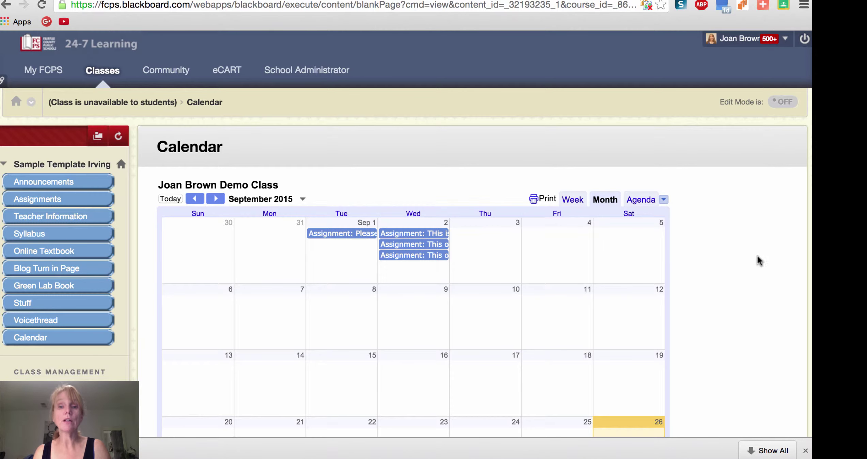
pyautogui.scroll(-5, 759, 260)
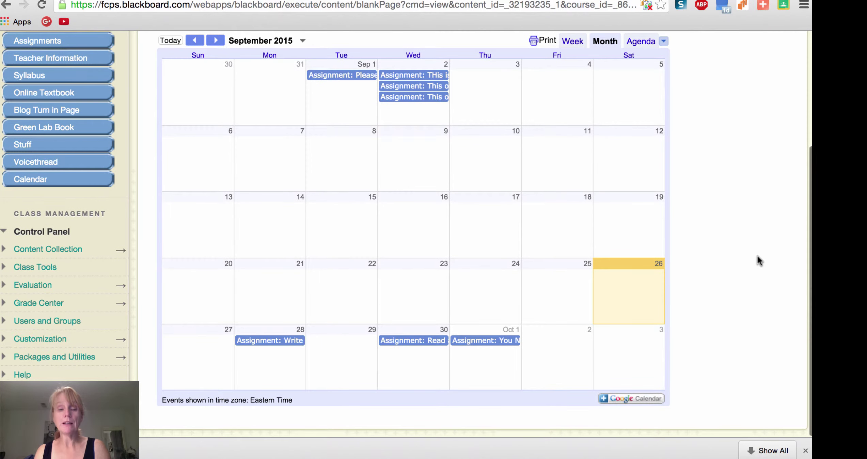
pyautogui.click(290, 341)
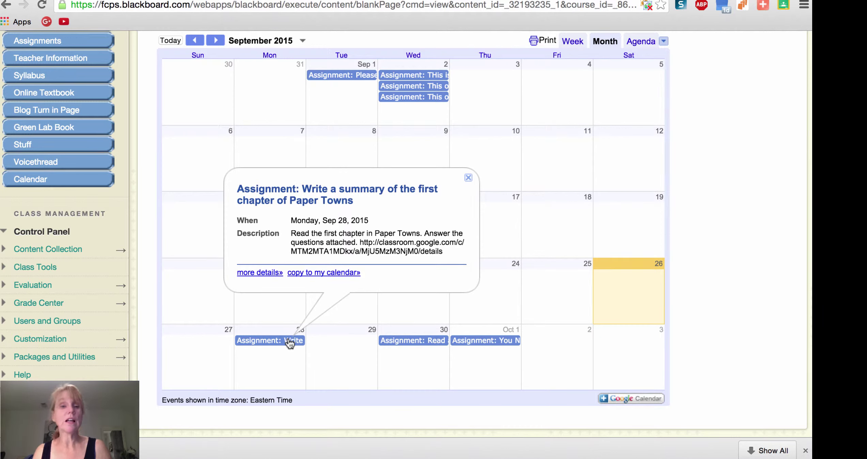
pyautogui.click(468, 178)
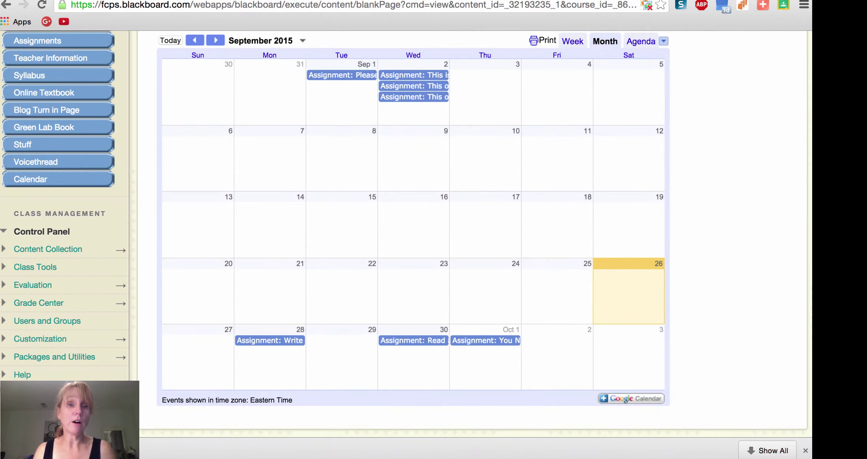
# Back in Google Calendar, create the event "Don't forget colored pencils" on Monday, September 28 in the demo class calendar.
pyautogui.click(235, 0)
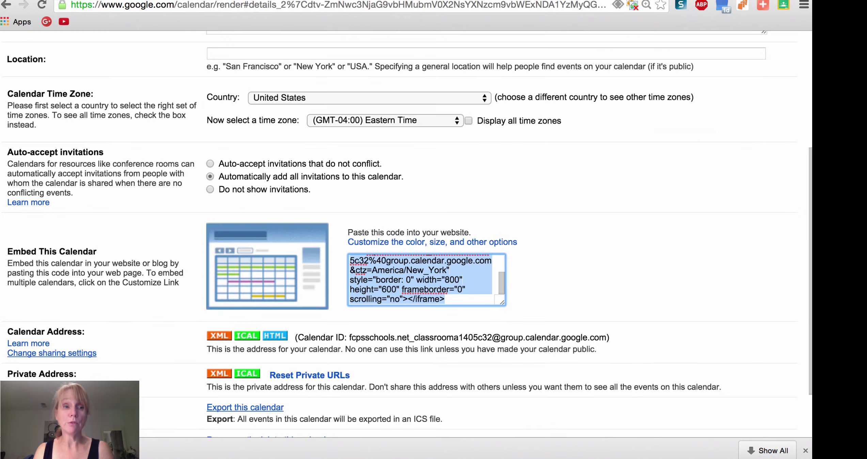
pyautogui.scroll(5, 138, 155)
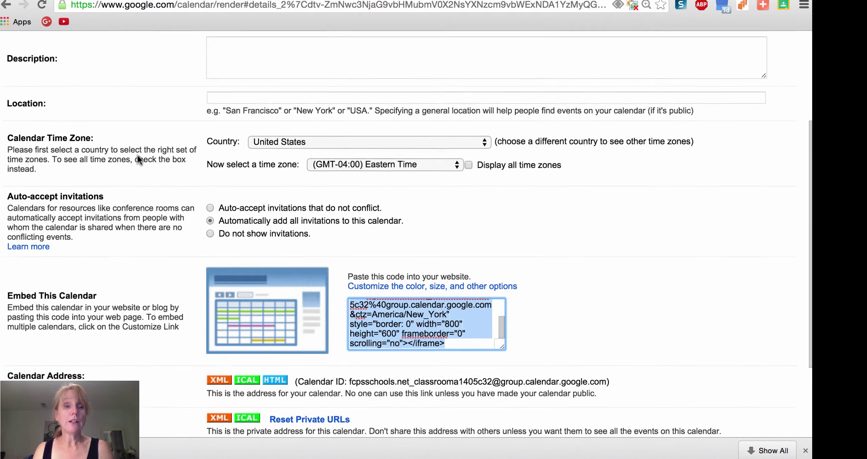
pyautogui.click(36, 123)
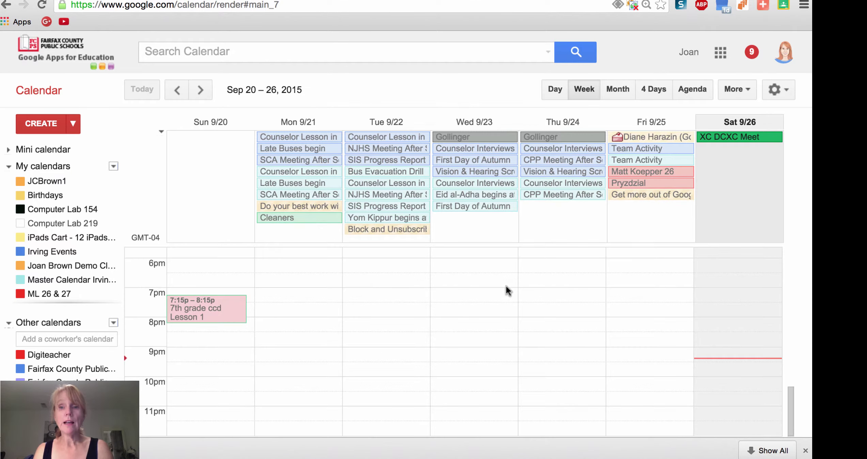
pyautogui.click(201, 90)
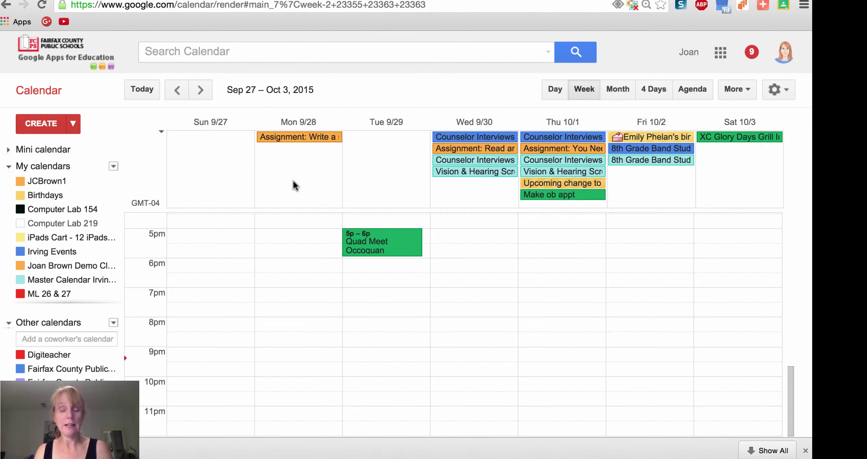
pyautogui.click(293, 181)
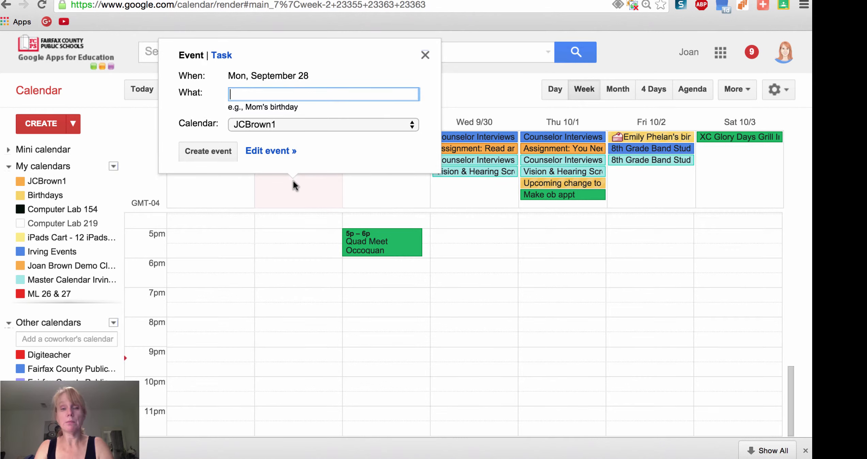
pyautogui.write("Don't forget ")
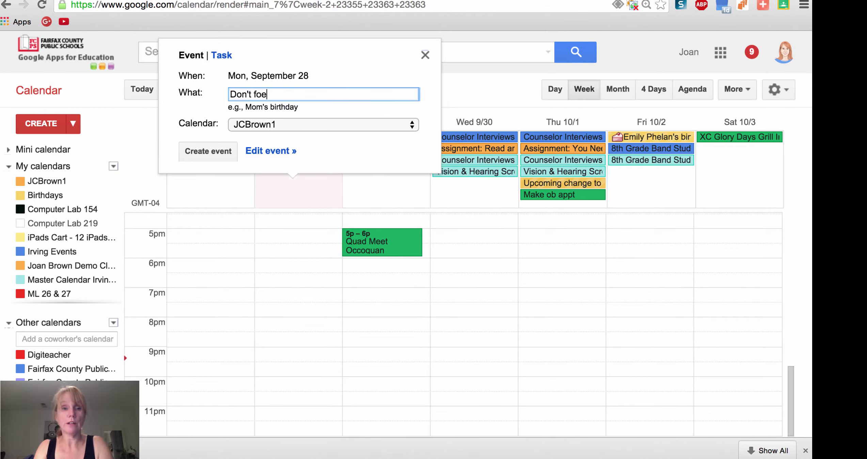
pyautogui.write('colored penc')
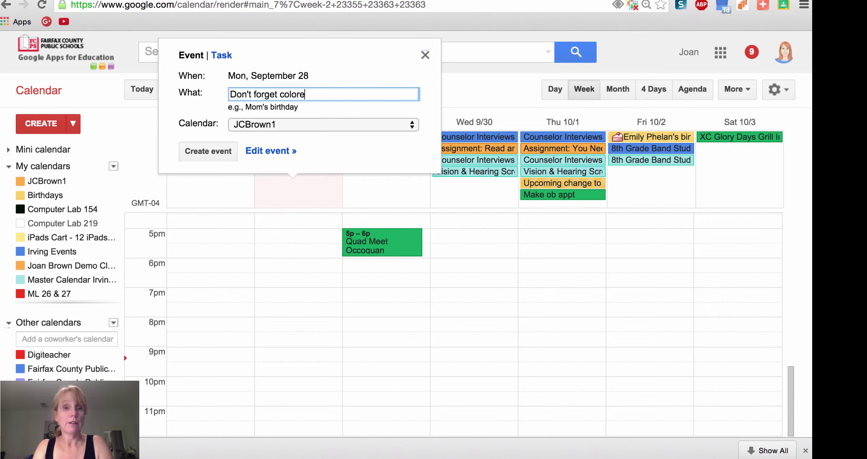
pyautogui.write('ils')
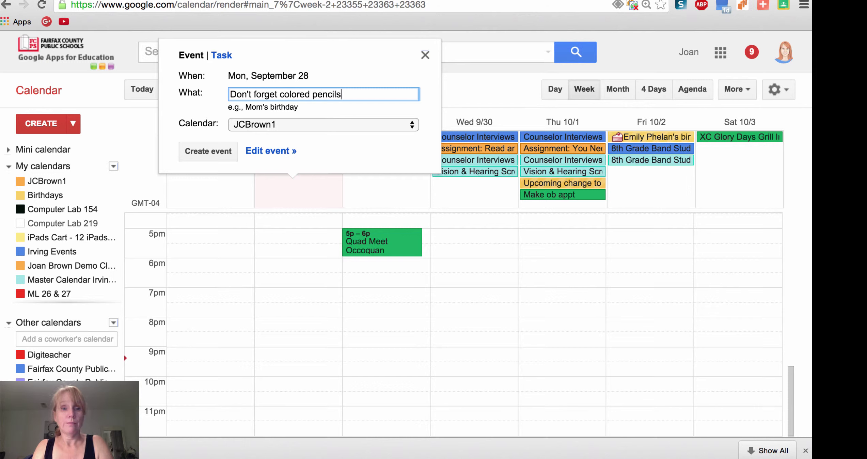
pyautogui.click(411, 126)
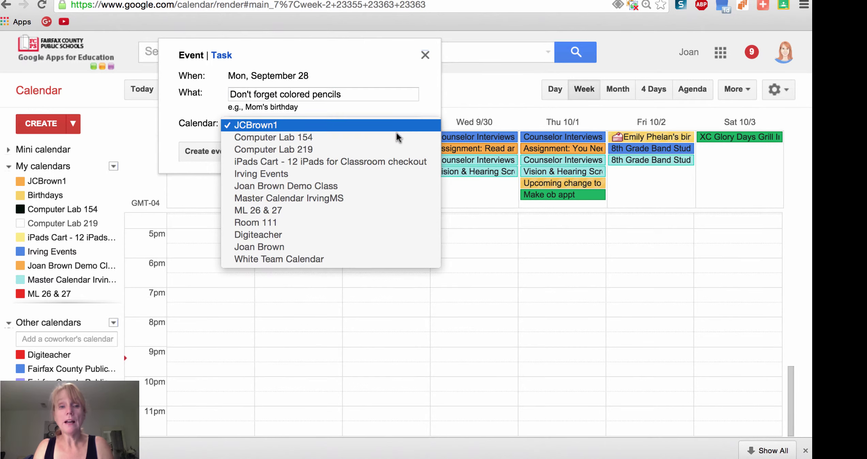
pyautogui.click(311, 189)
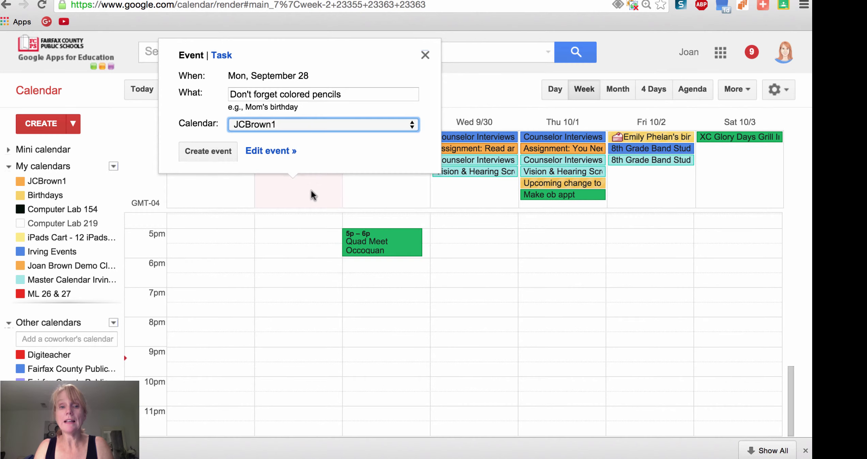
pyautogui.click(227, 163)
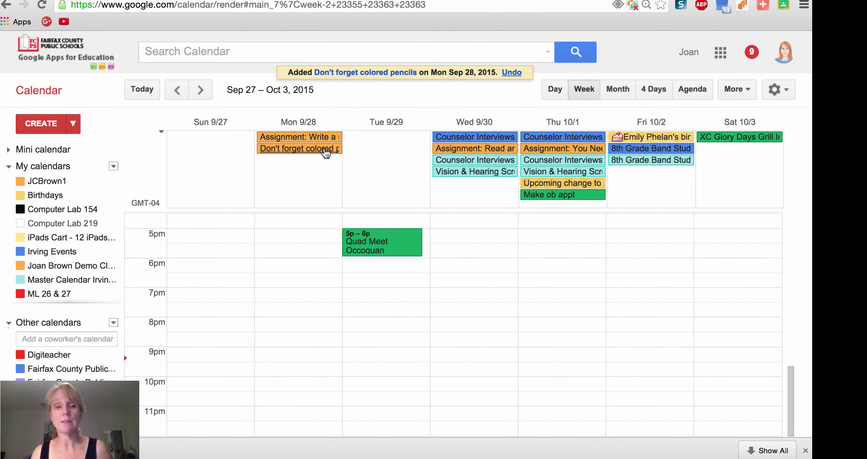
# Return to the Blackboard Calendar page and view the details of the colored pencils event on Sep 28.
pyautogui.click(238, 0)
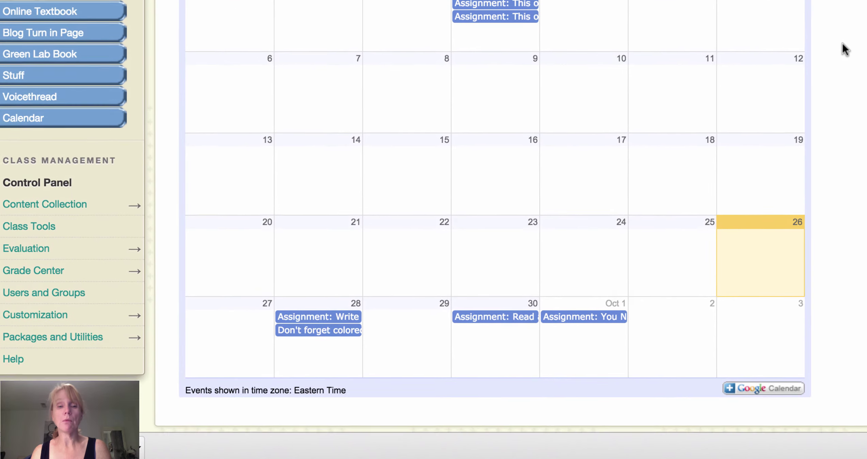
pyautogui.click(329, 337)
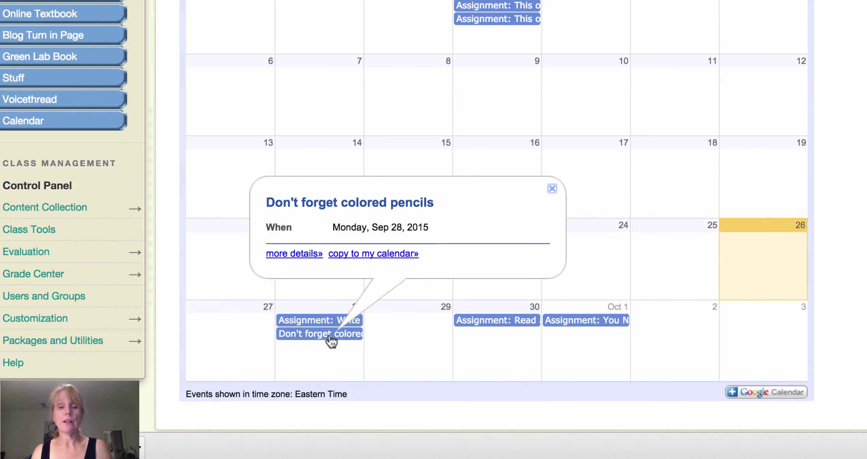
pyautogui.click(552, 189)
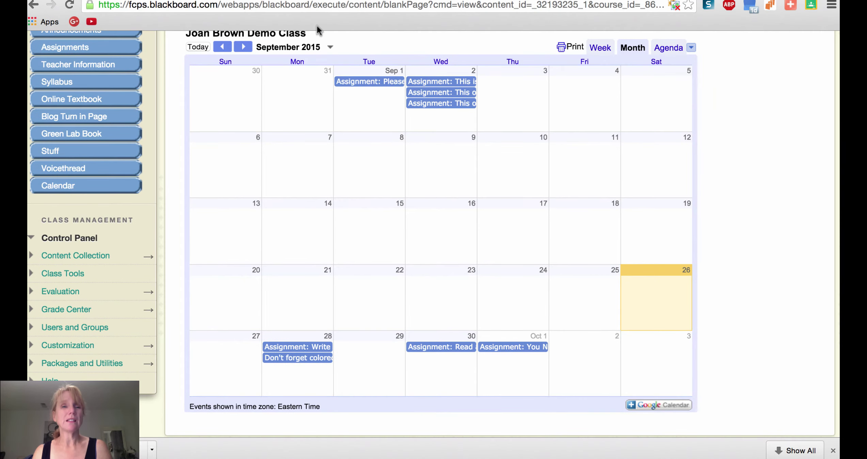
# Switch to the demo class stream in Google Classroom and reload it.
pyautogui.click(201, 1)
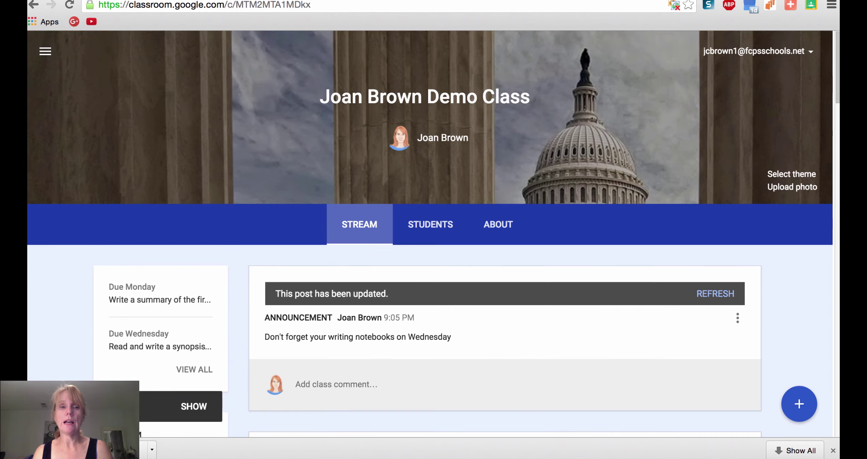
pyautogui.click(73, 5)
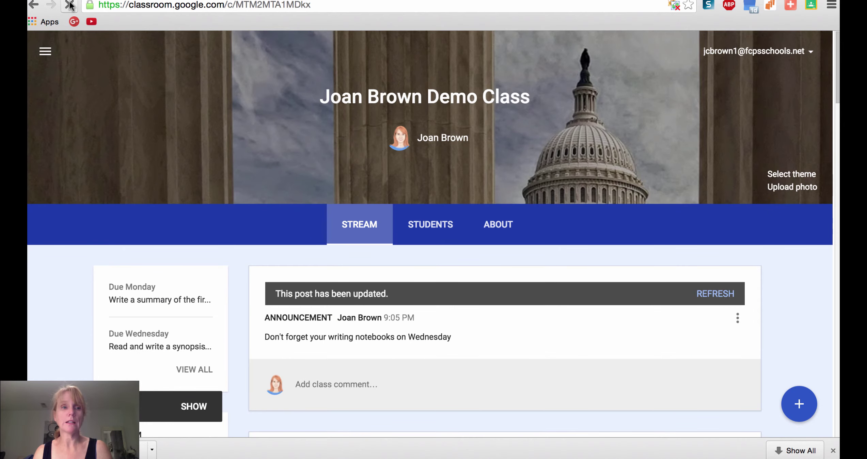